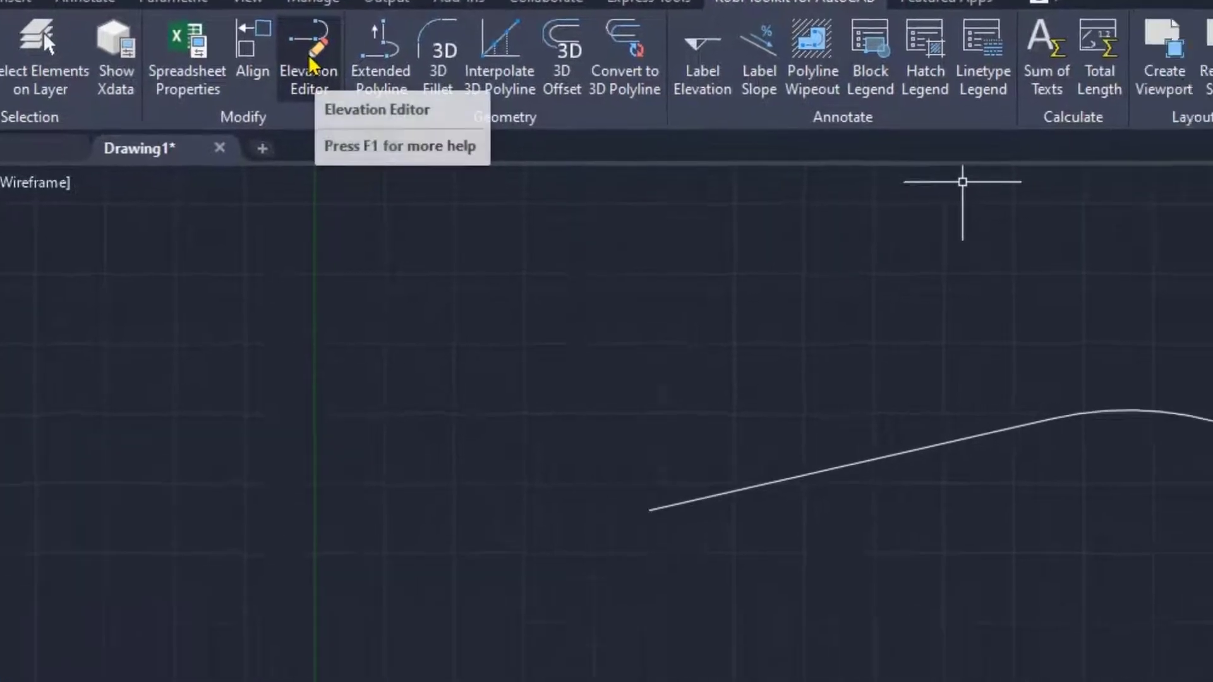
# Open the Kobi Elevation Editor on the curved 3D polyline to list its five vertices.
pyautogui.click(309, 60)
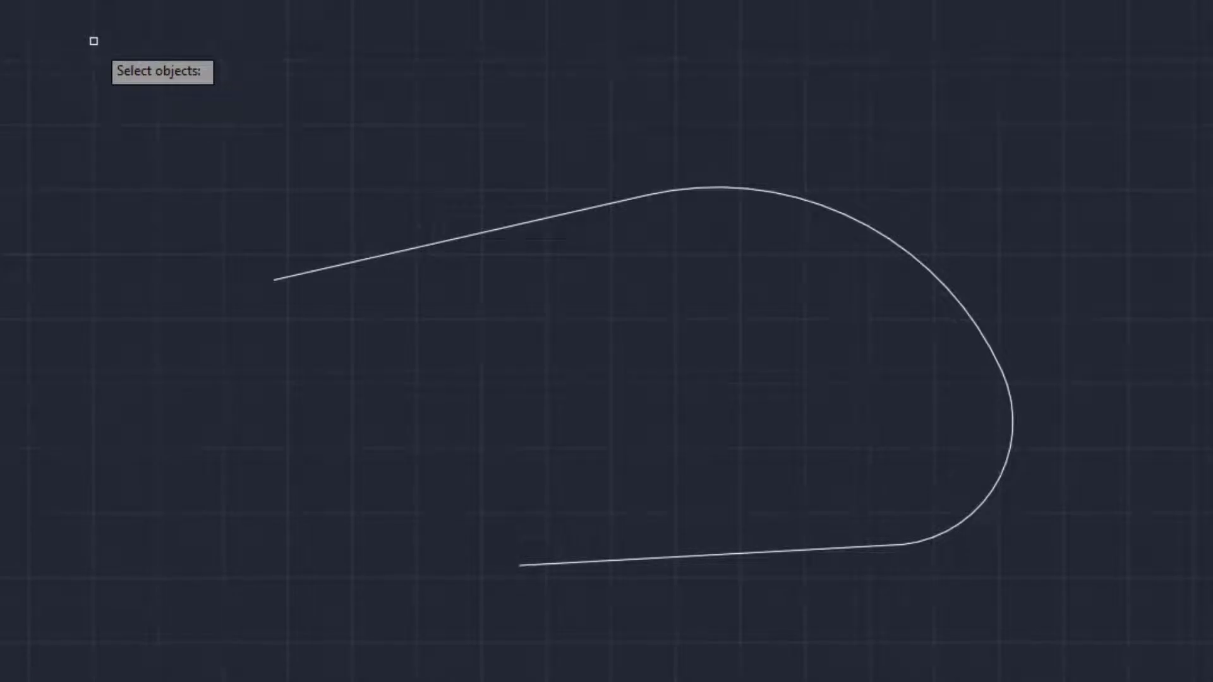
pyautogui.click(345, 263)
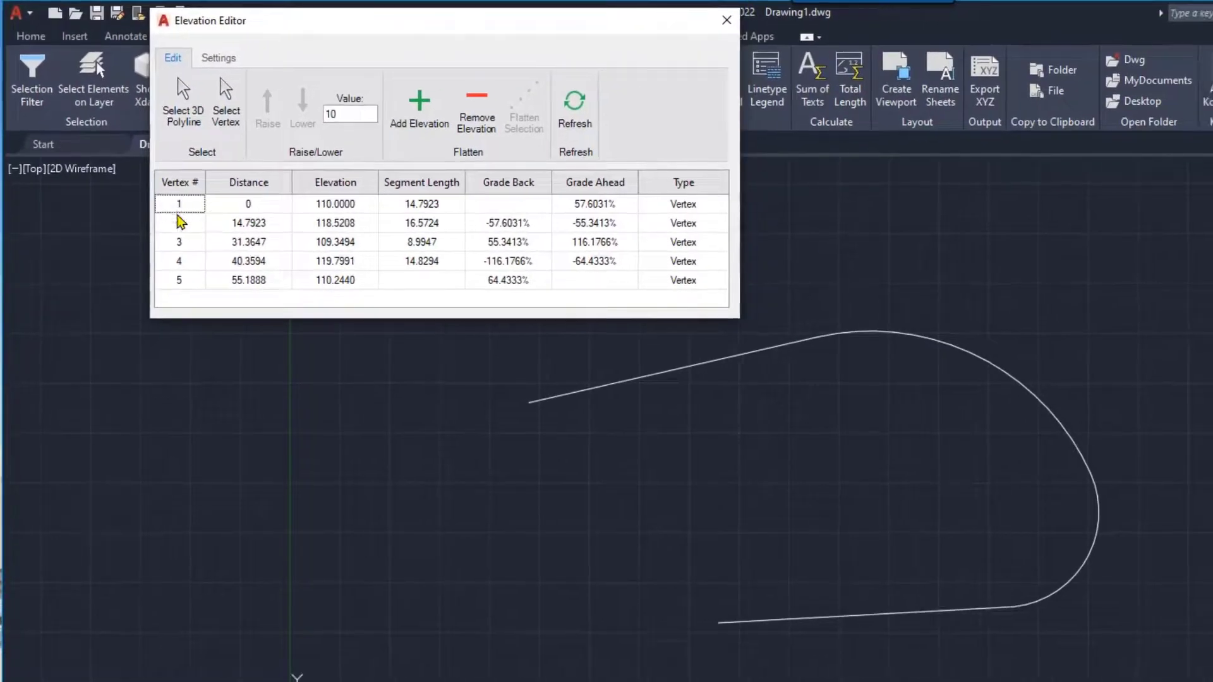
# Enter grades ahead of 5%, 5%, −3% and −3% for vertex rows 1–4.
pyautogui.doubleClick(630, 206)
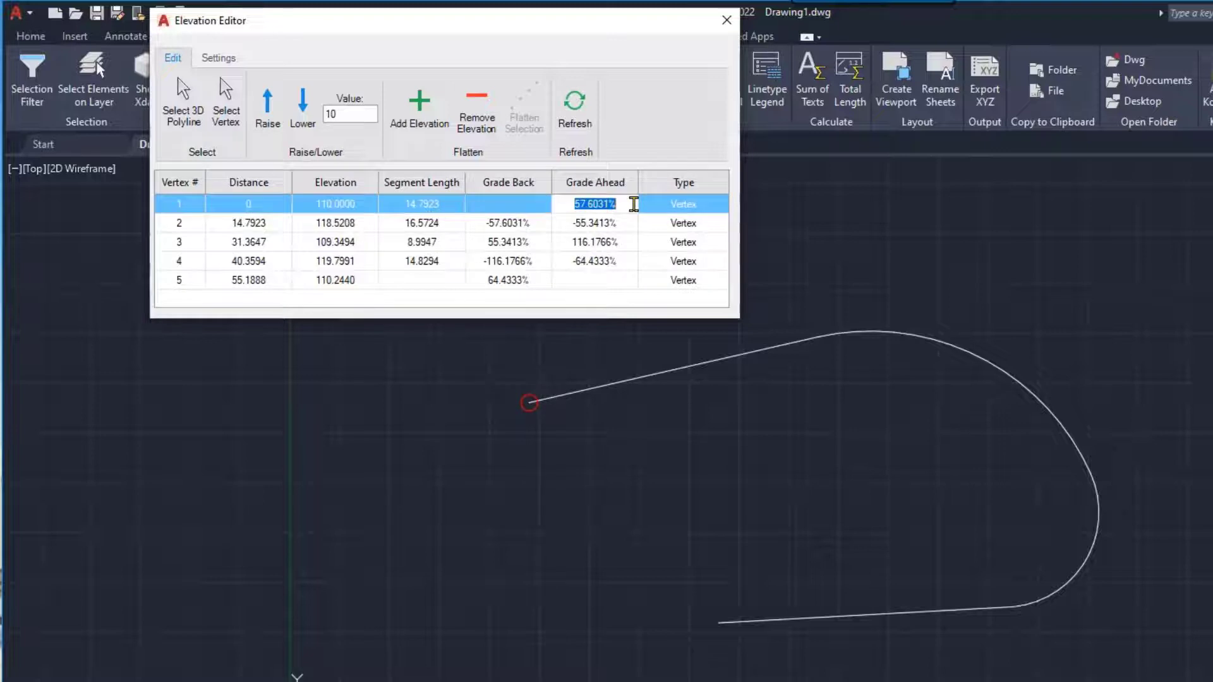
pyautogui.write('5')
pyautogui.press('Return')
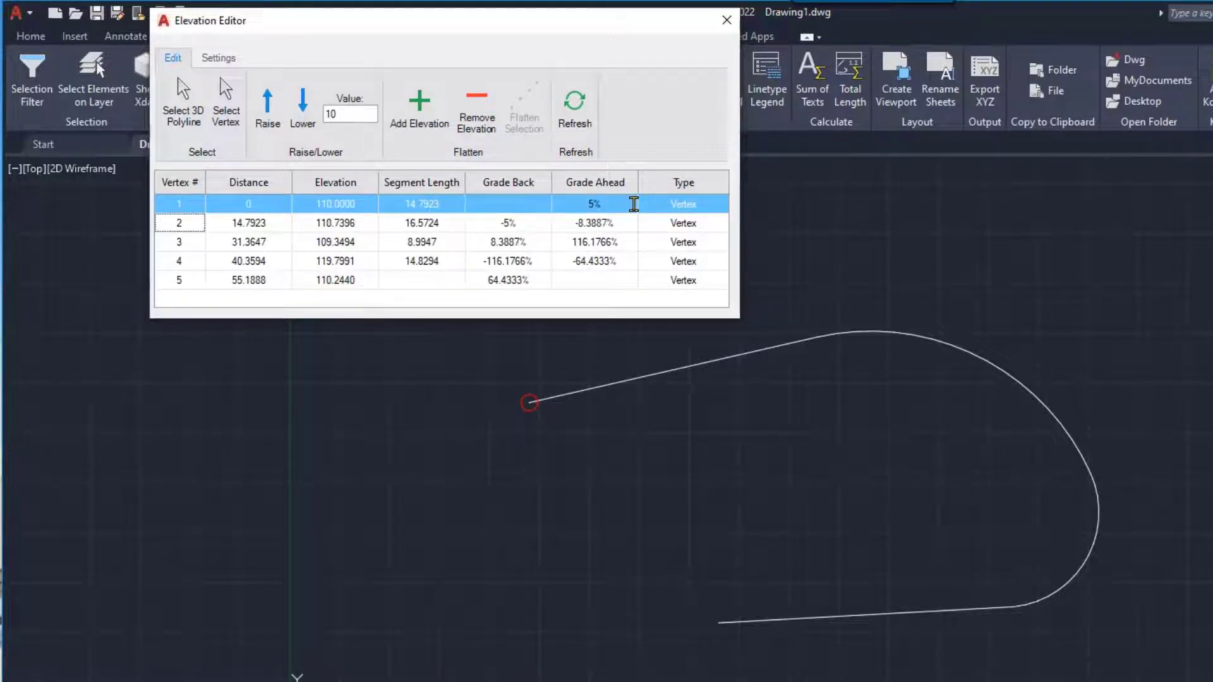
pyautogui.doubleClick(614, 223)
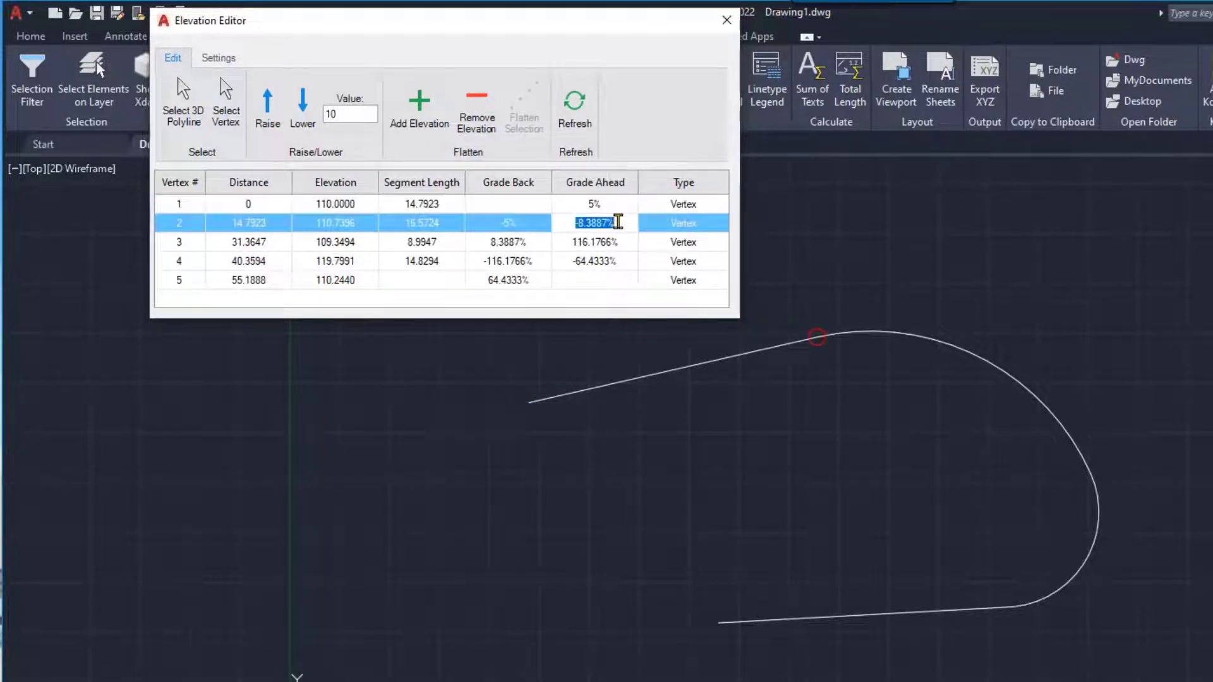
pyautogui.write('5')
pyautogui.press('Return')
pyautogui.doubleClick(608, 242)
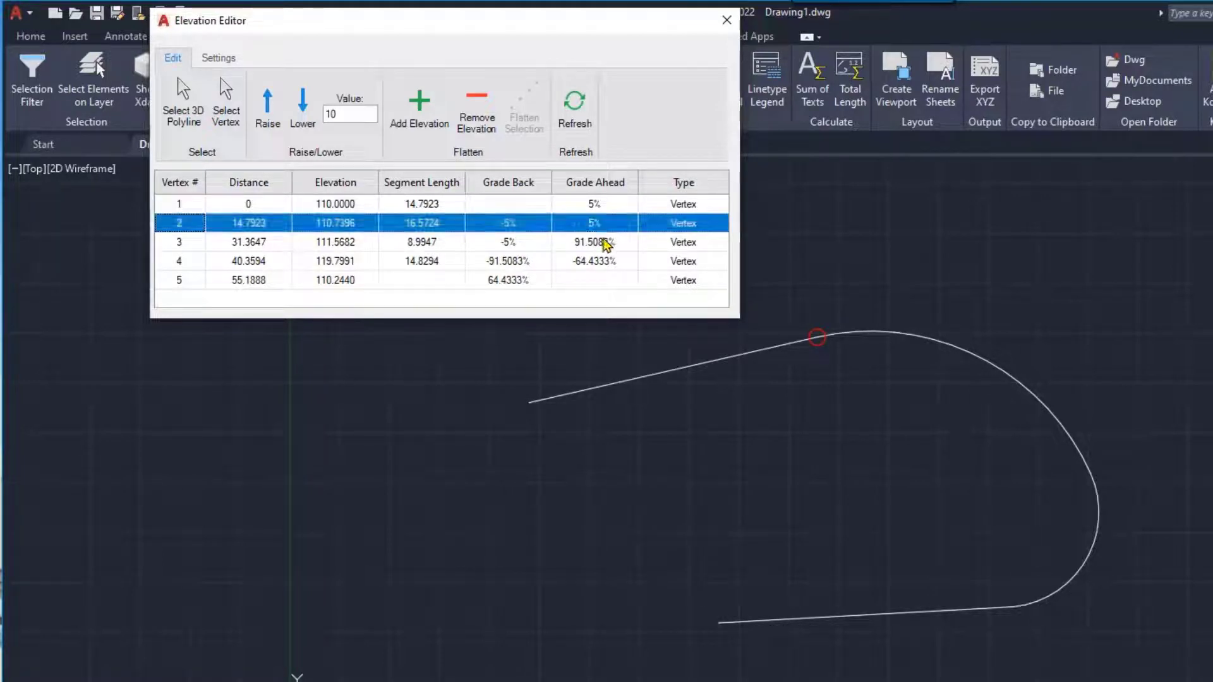
pyautogui.press('BackSpace')
pyautogui.write('-3')
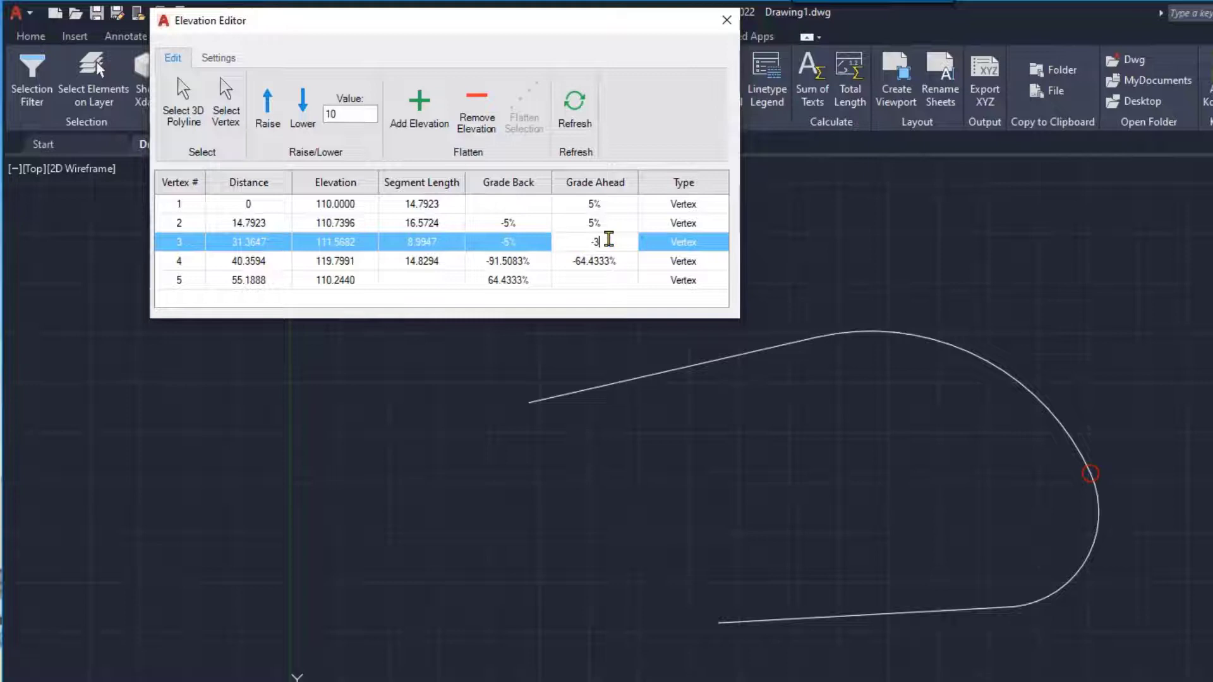
pyautogui.press('Return')
pyautogui.doubleClick(618, 262)
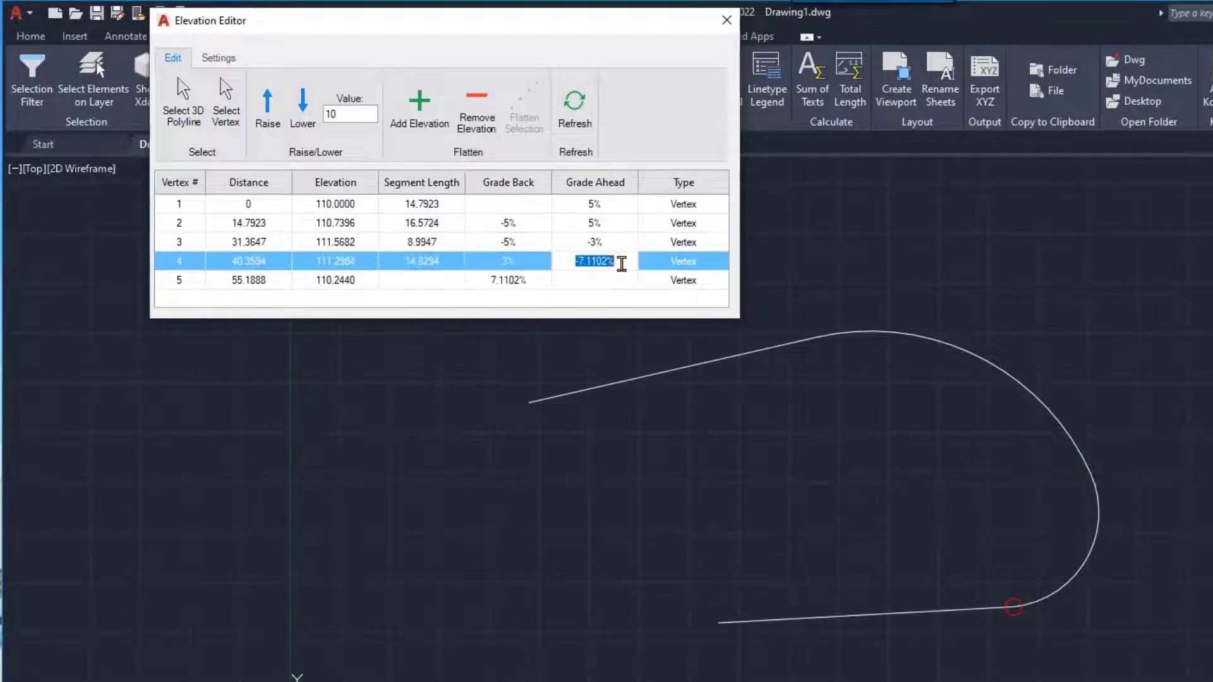
pyautogui.press('BackSpace')
pyautogui.write('-3')
pyautogui.press('Return')
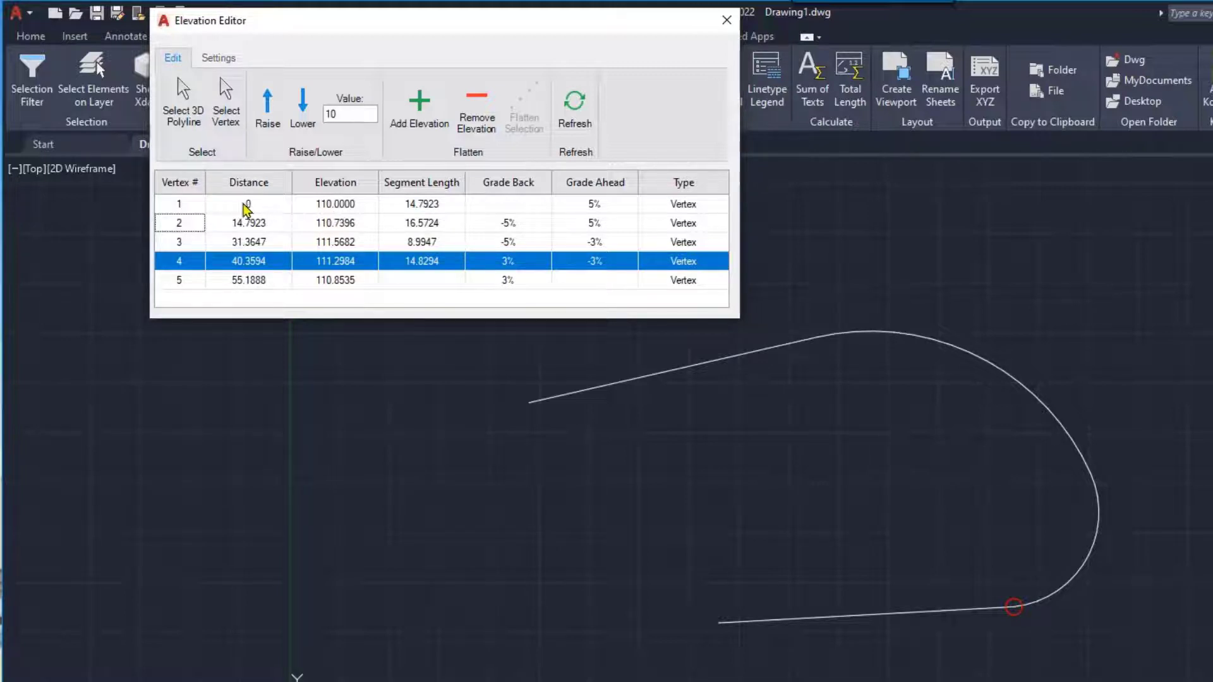
# Select all five vertices and raise them by a value of 10.
pyautogui.click(196, 206)
pyautogui.keyDown('shift'); pyautogui.click(183, 282); pyautogui.keyUp('shift')
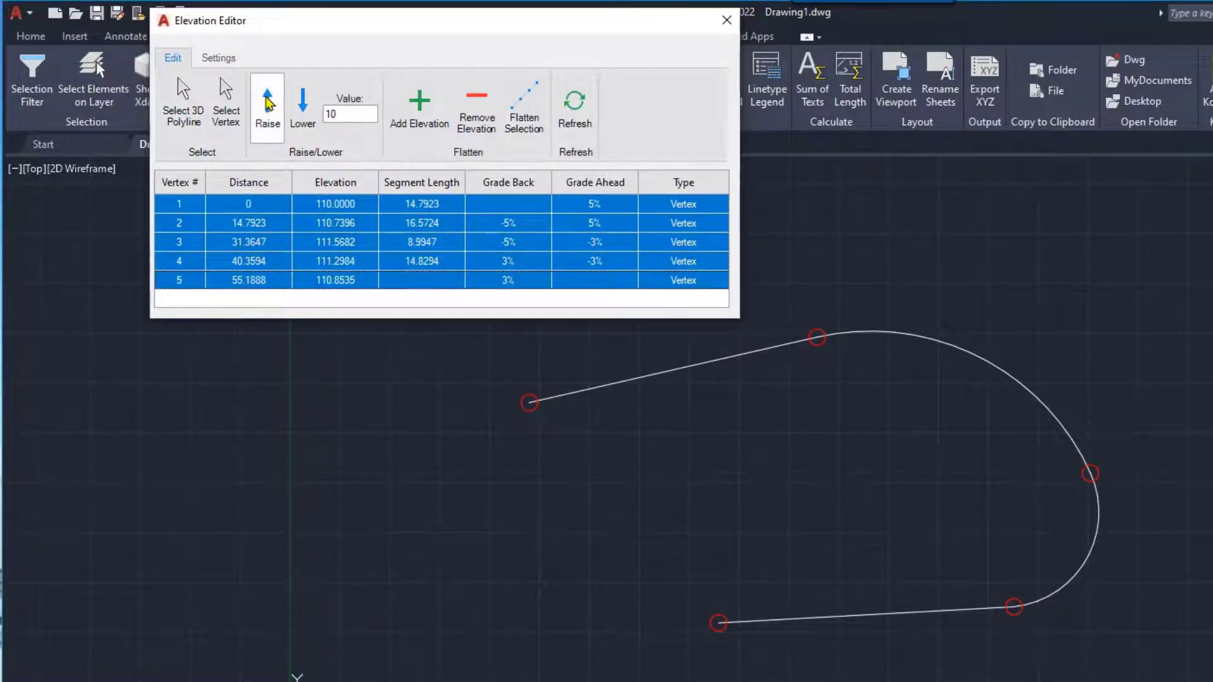
pyautogui.click(268, 120)
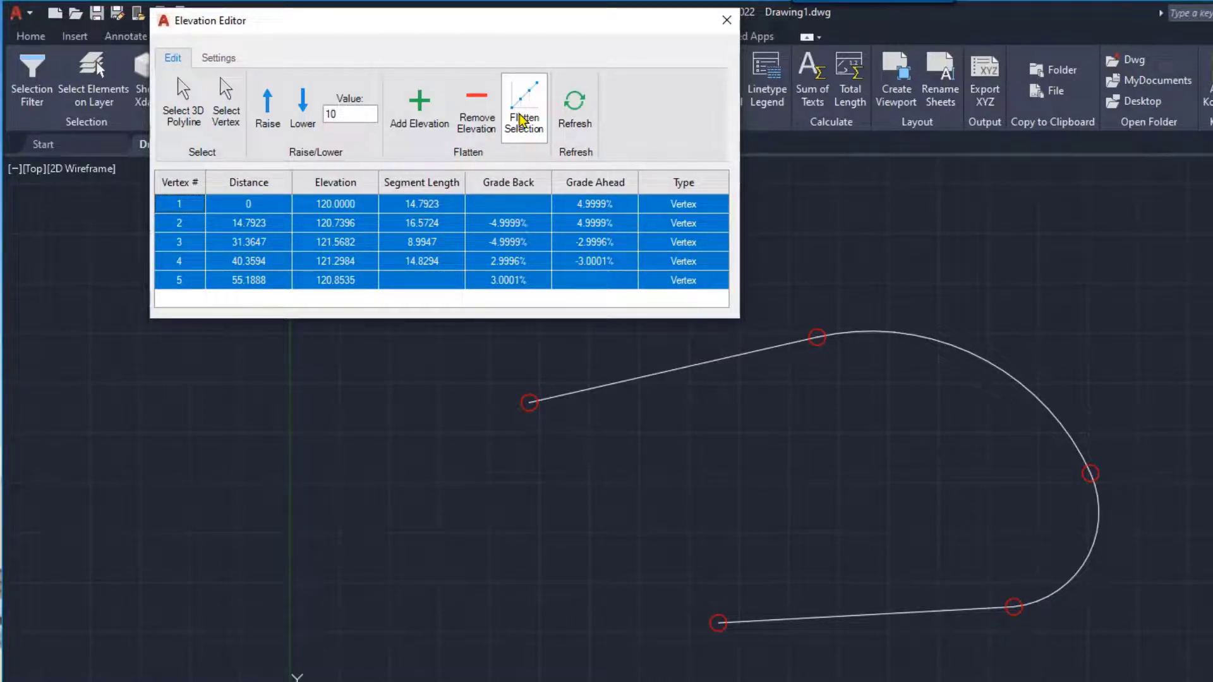
pyautogui.click(220, 60)
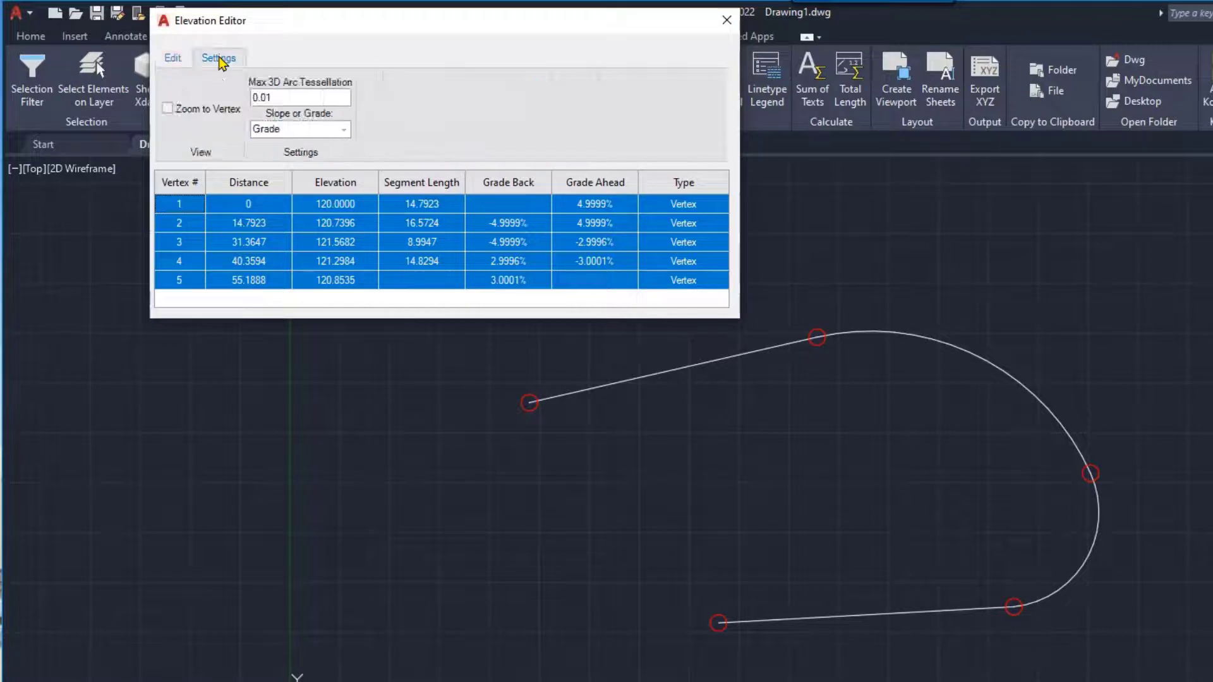
# Enable Zoom to Vertex and test it by selecting vertex rows 1 through 4.
pyautogui.click(168, 110)
pyautogui.click(188, 206)
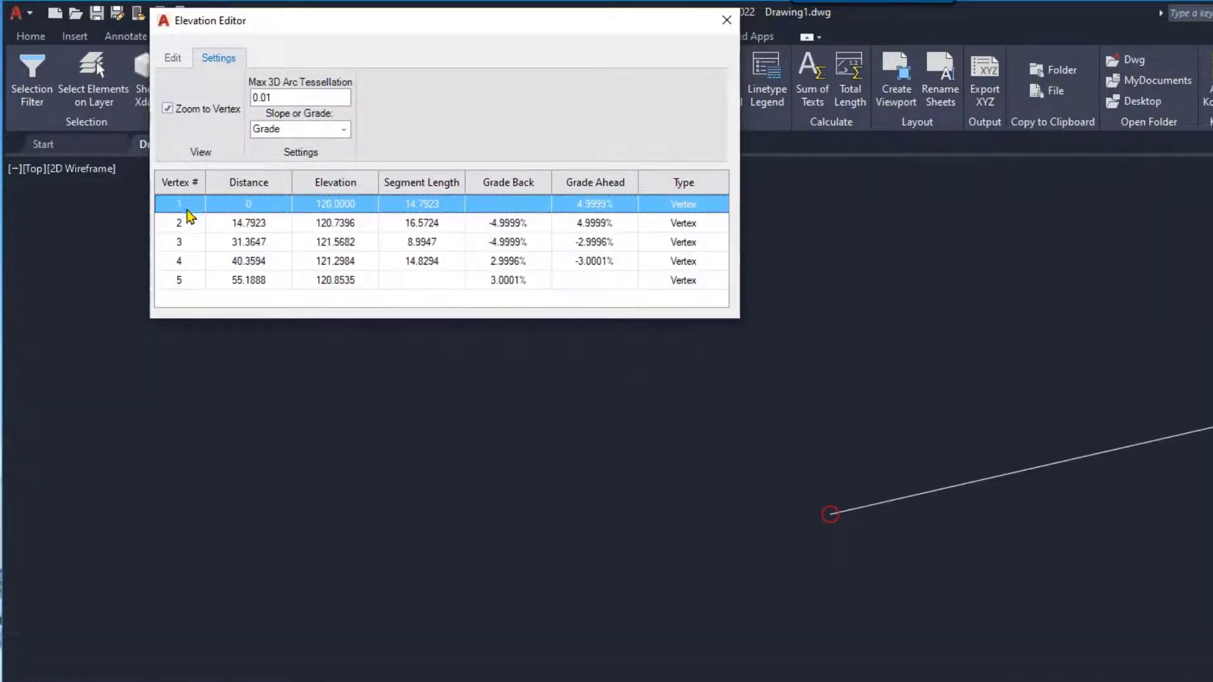
pyautogui.click(184, 224)
pyautogui.click(183, 260)
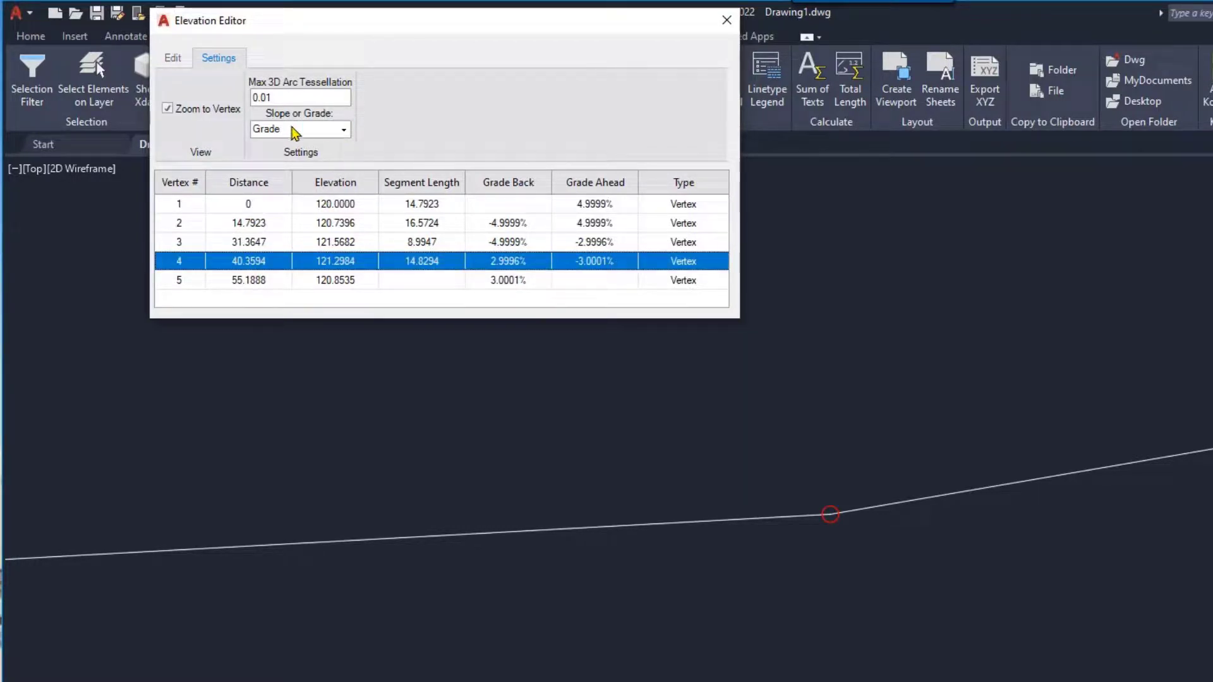
# Keep Grade as the slope display format and return to the editing tools.
pyautogui.click(343, 133)
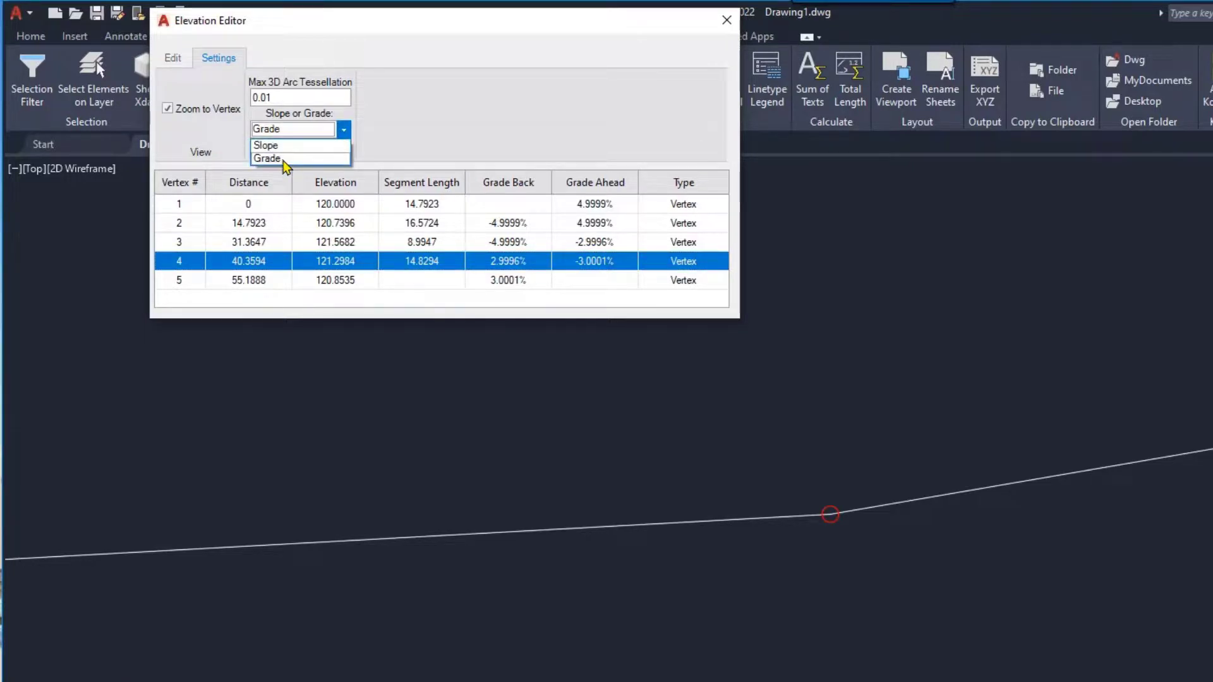
pyautogui.click(314, 158)
pyautogui.click(173, 60)
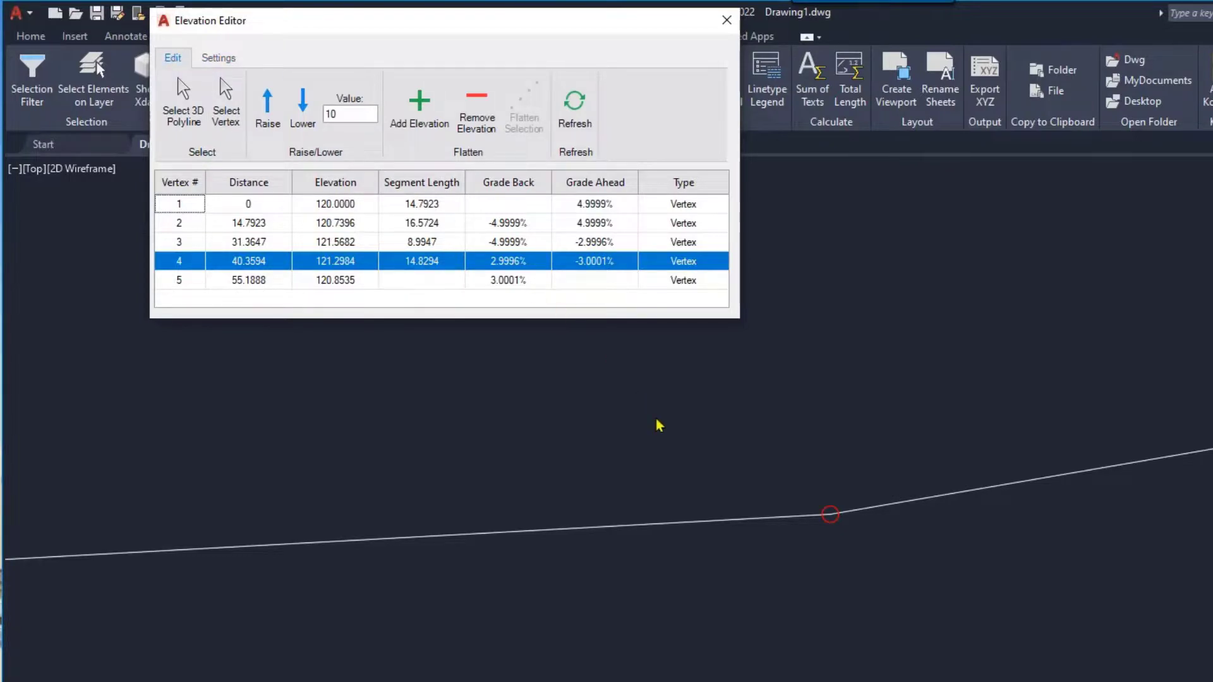
pyautogui.scroll(-3, 671, 431)
pyautogui.scroll(-3, 748, 471)
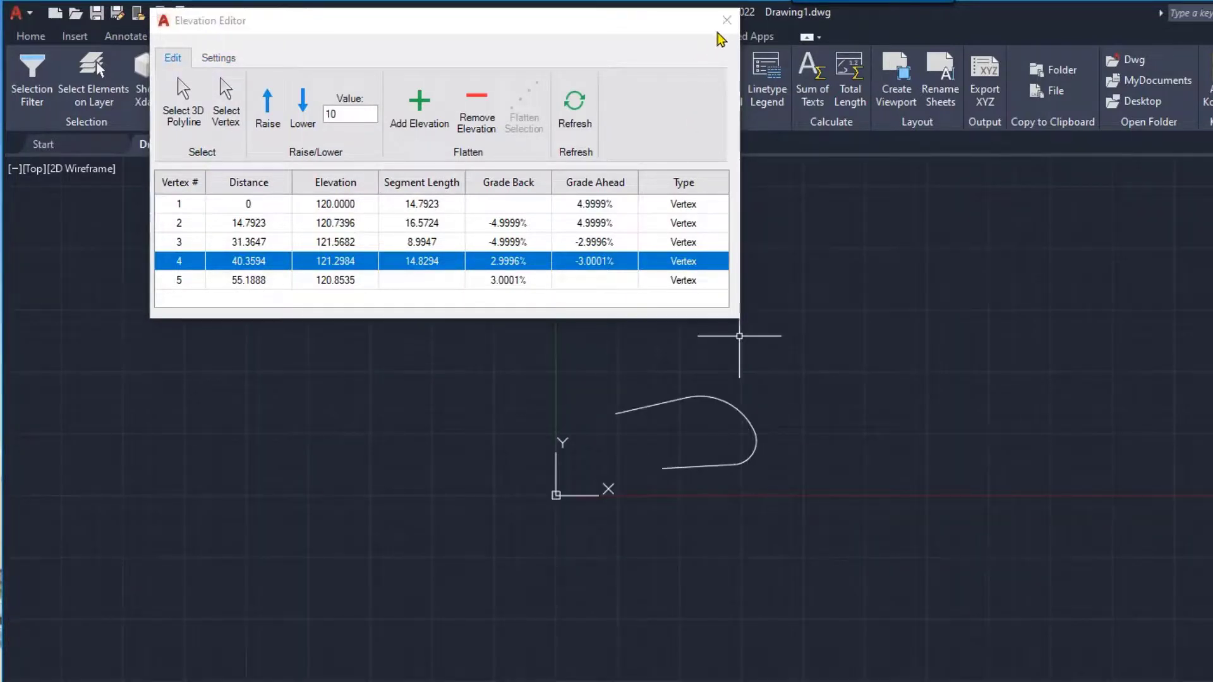